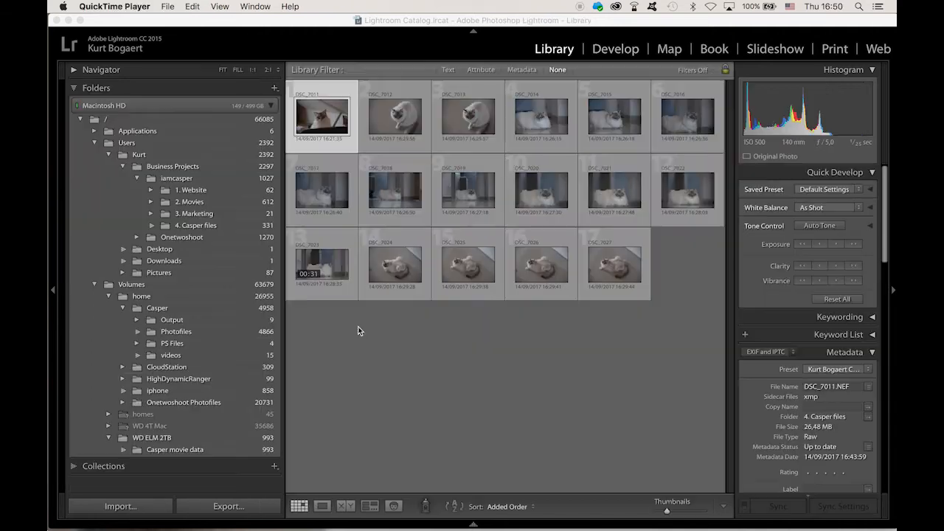
View the imported photos one at a time at full size and give DSC_7016 a two-star rating.
mouse_move(248, 520)
click(322, 506)
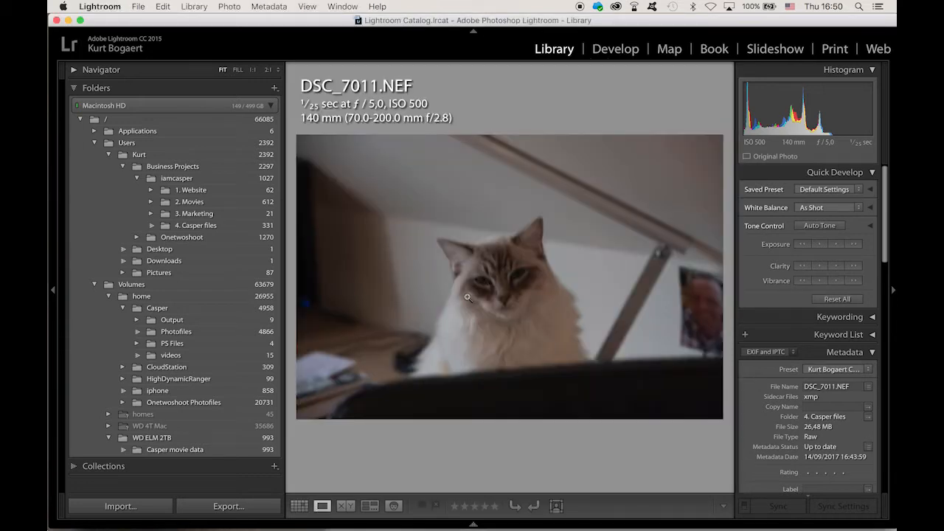
key(Right)
key(Right)
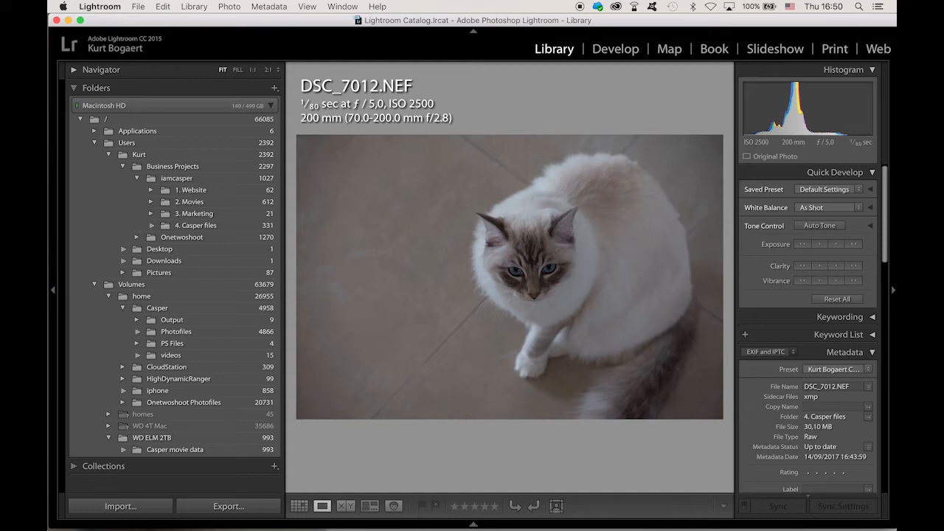
key(Right)
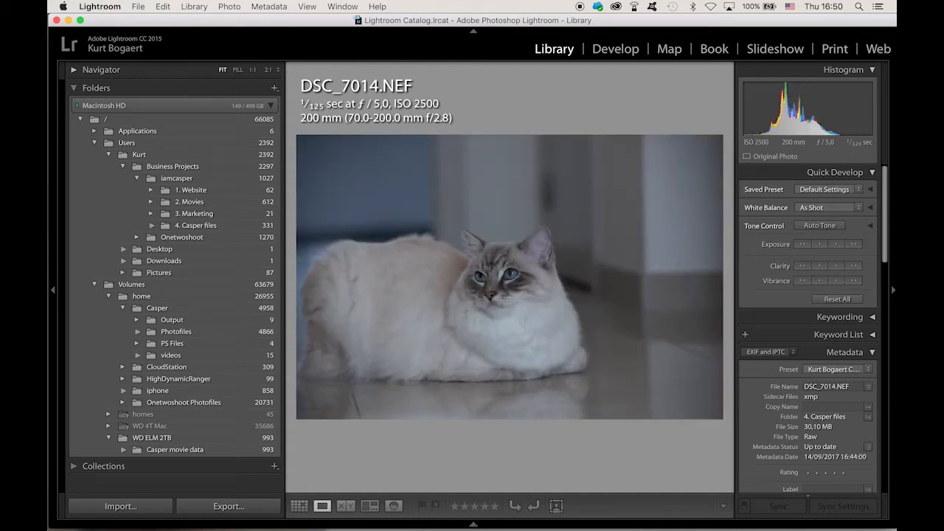
key(Right)
key(Right)
key(Right)
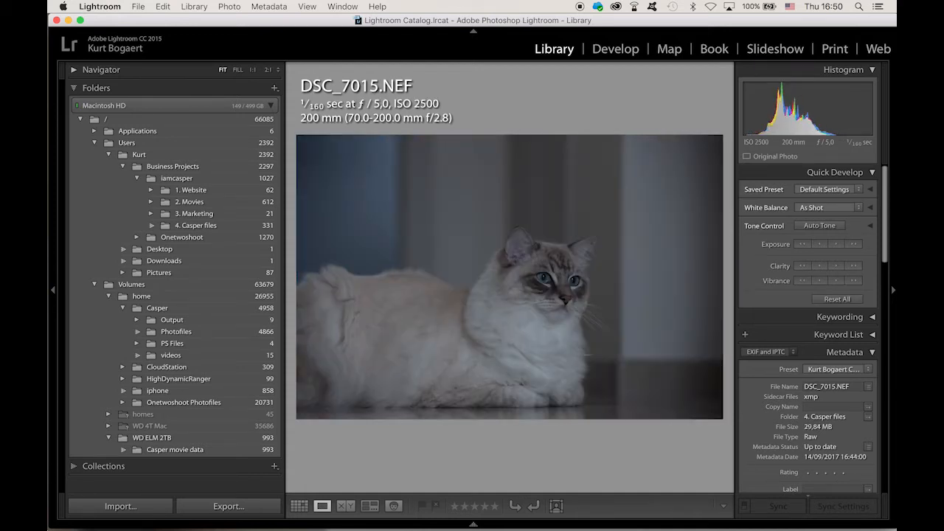
key(Right)
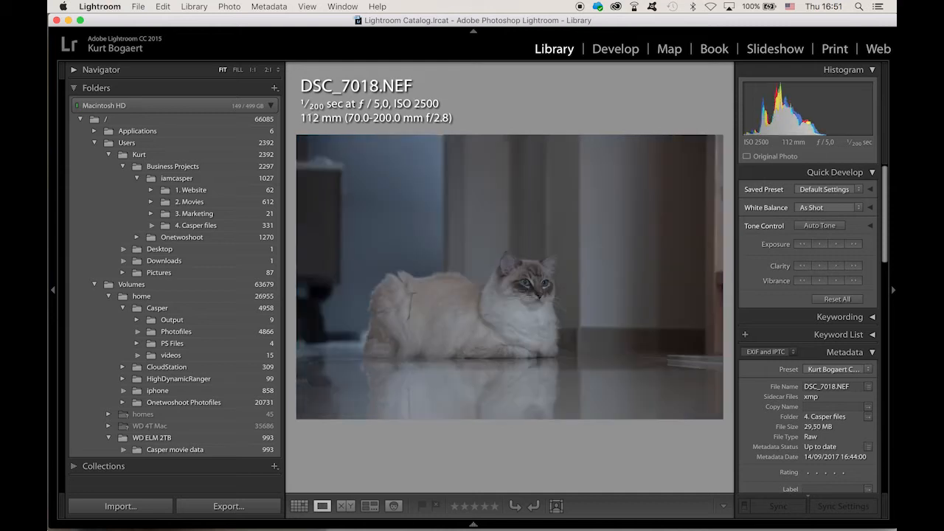
key(Left)
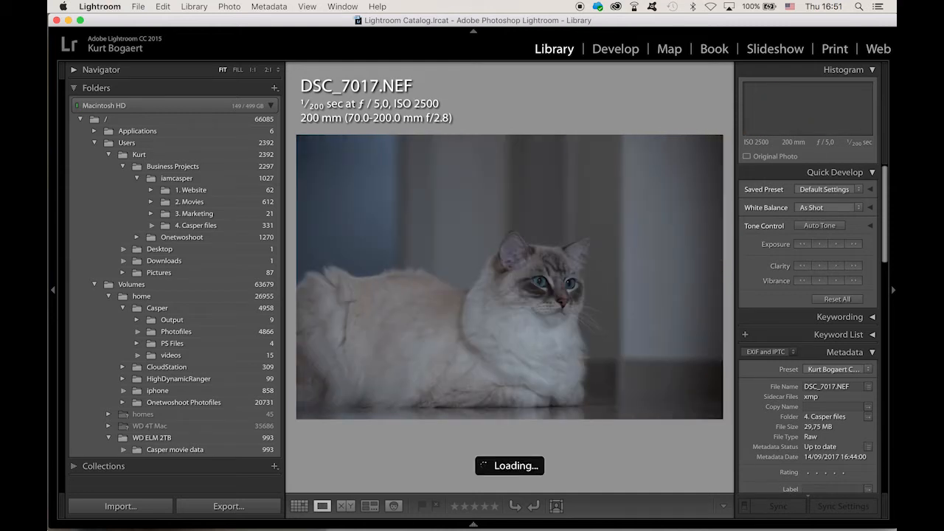
key(Left)
key(2)
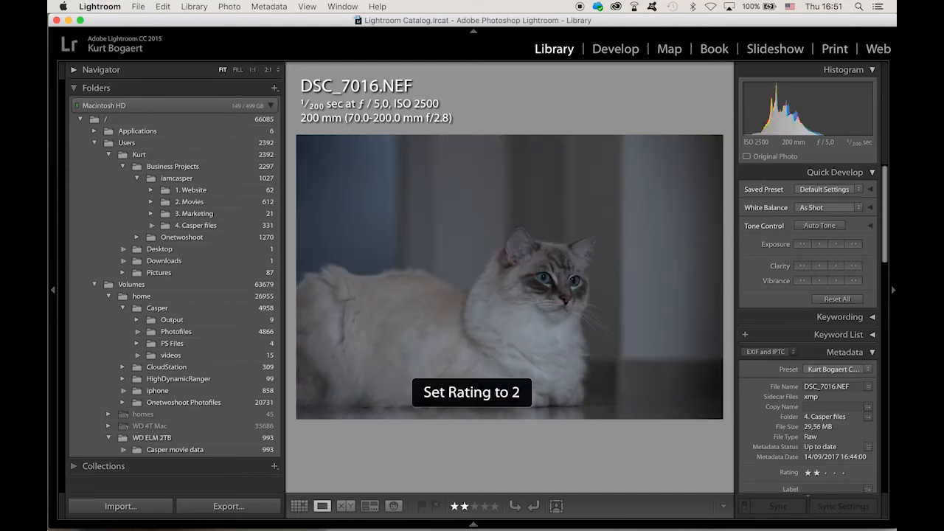
Compare the following photos and give DSC_7018 a two-star rating.
key(Right)
key(Right)
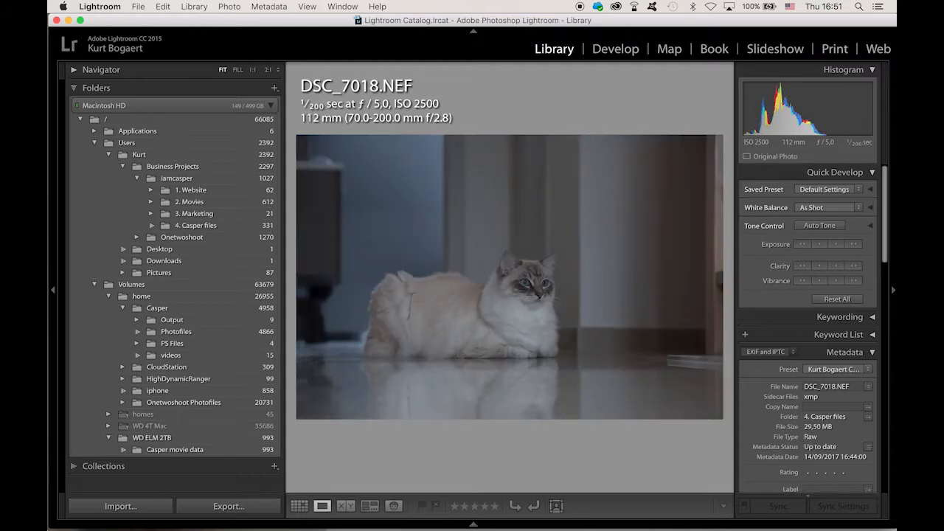
key(Right)
key(Left)
key(2)
Go through the remaining photos, rate DSC_7027 two stars and return to the thumbnail grid.
key(Right)
key(Right)
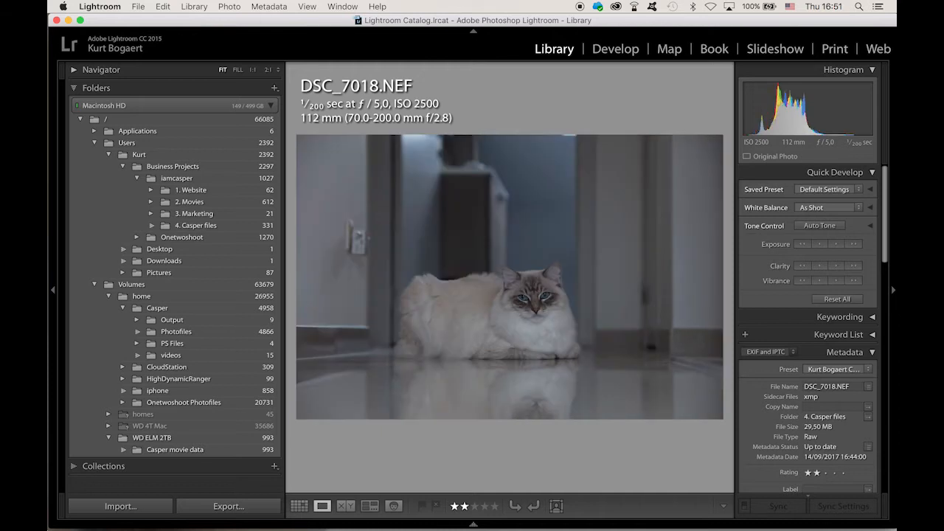
key(Right)
key(Right)
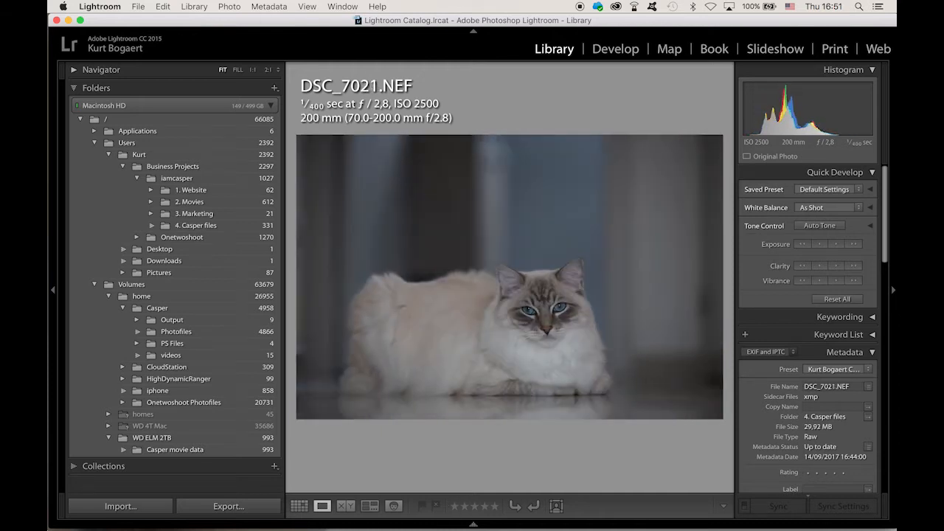
key(Right)
key(Right)
key(Right)
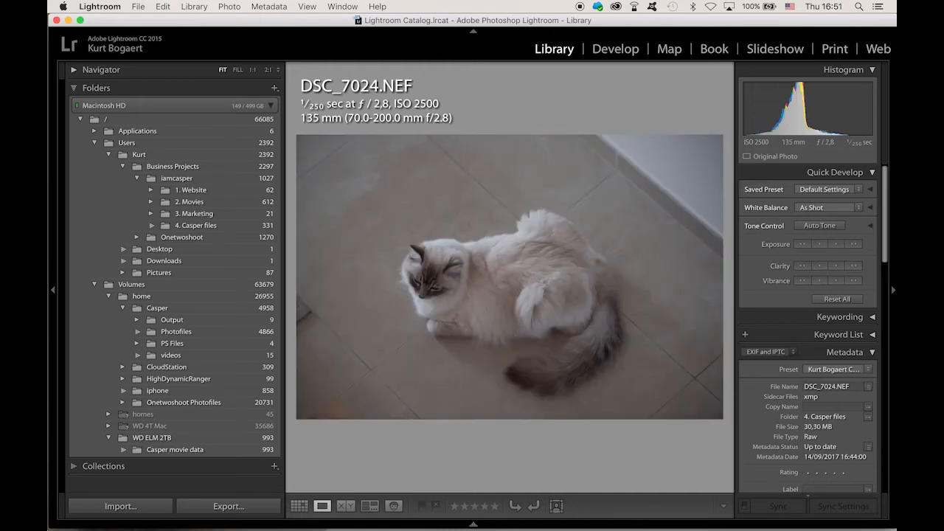
key(Right)
key(Right)
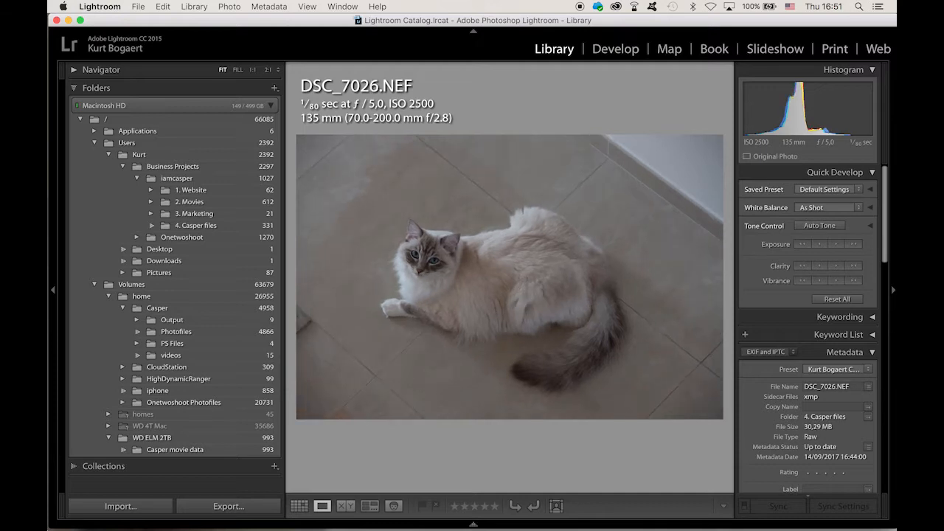
key(2)
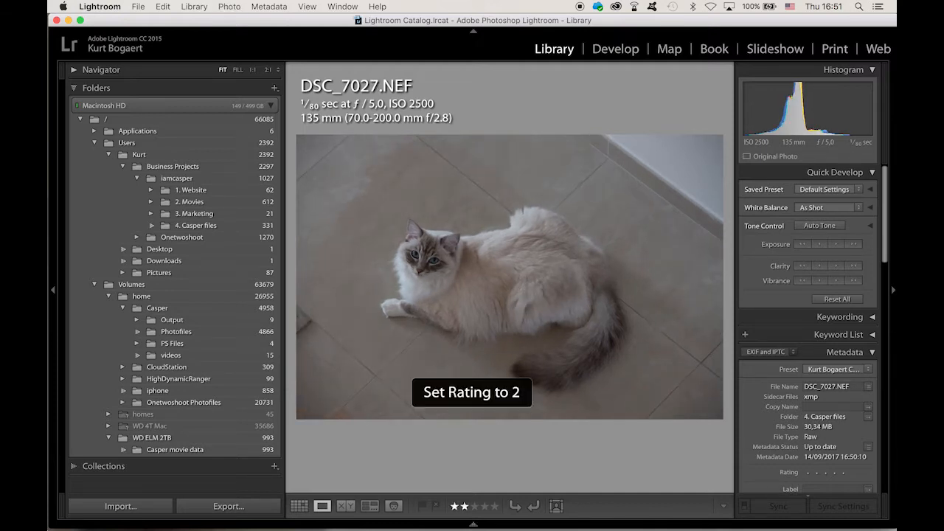
mouse_move(302, 515)
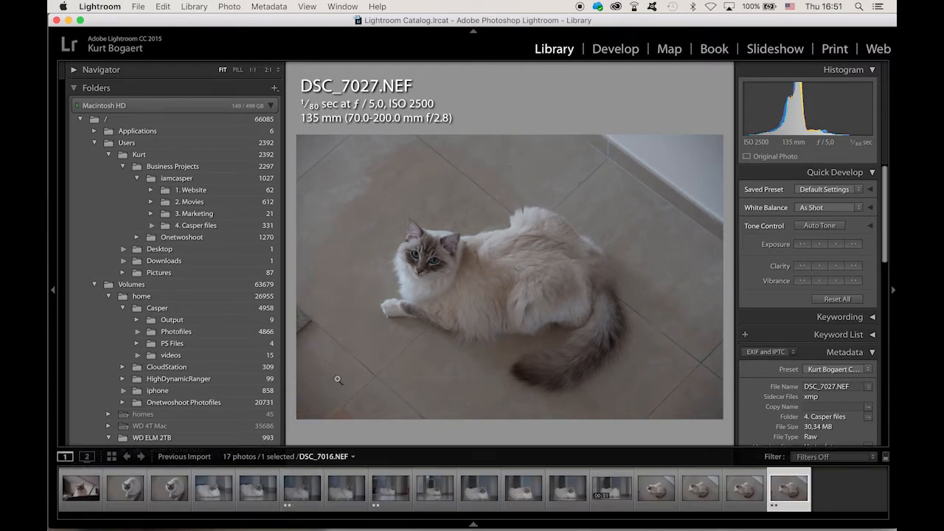
click(298, 507)
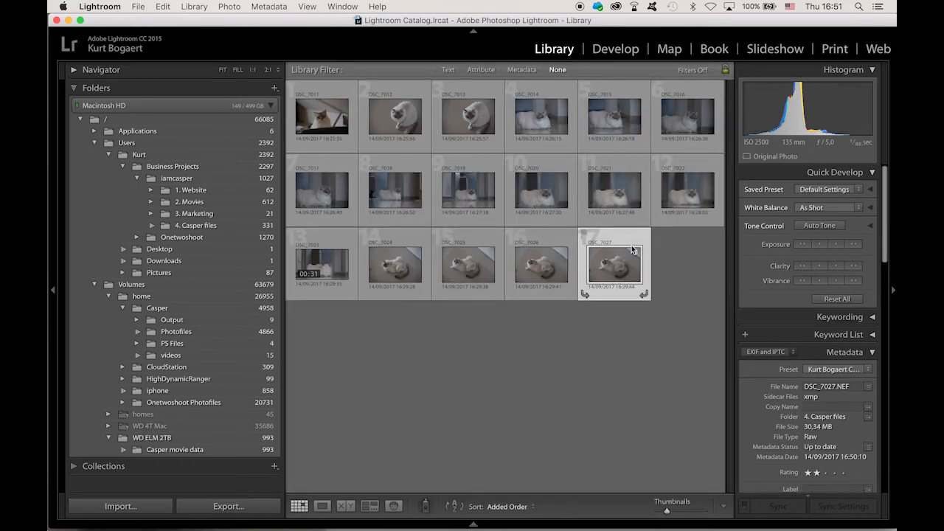
Open DSC_7027 for developing and set its sharpening amount to 68 and luminance noise reduction to 33.
click(616, 49)
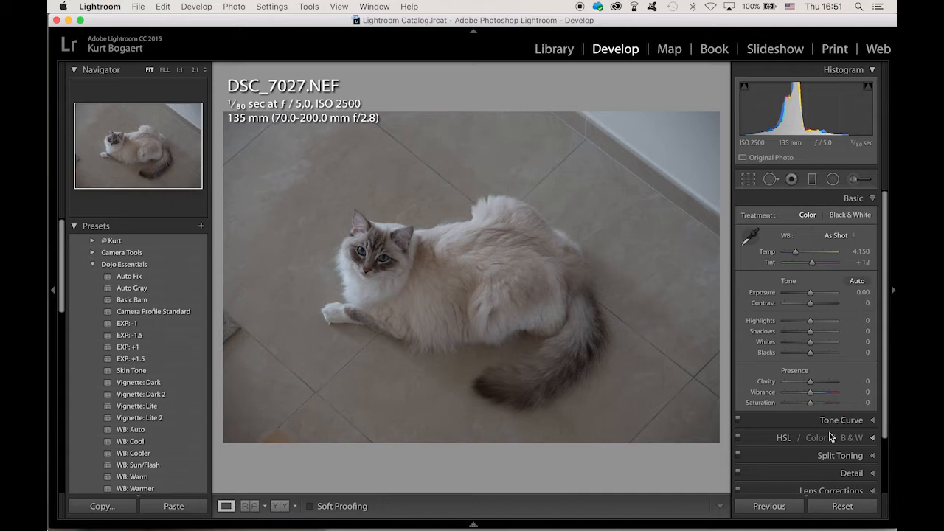
click(871, 473)
drag(794, 297, 808, 299)
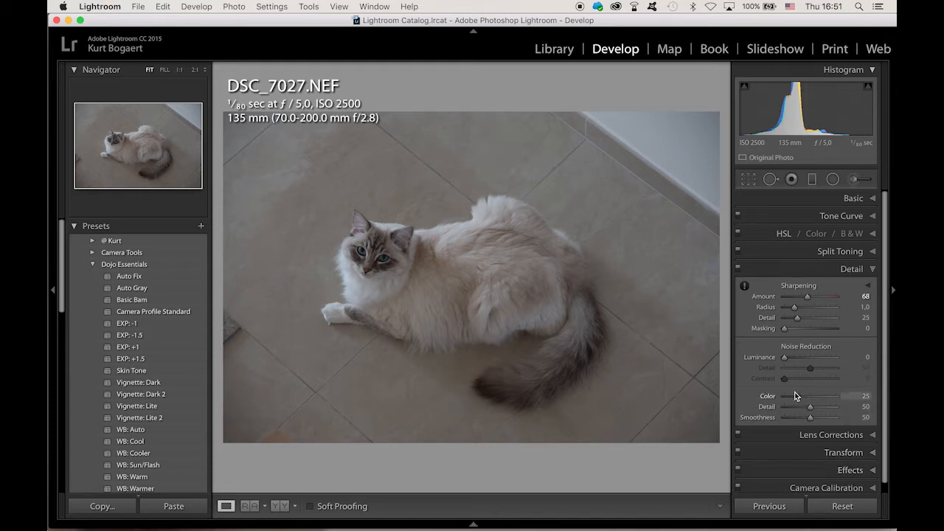
drag(784, 358, 801, 361)
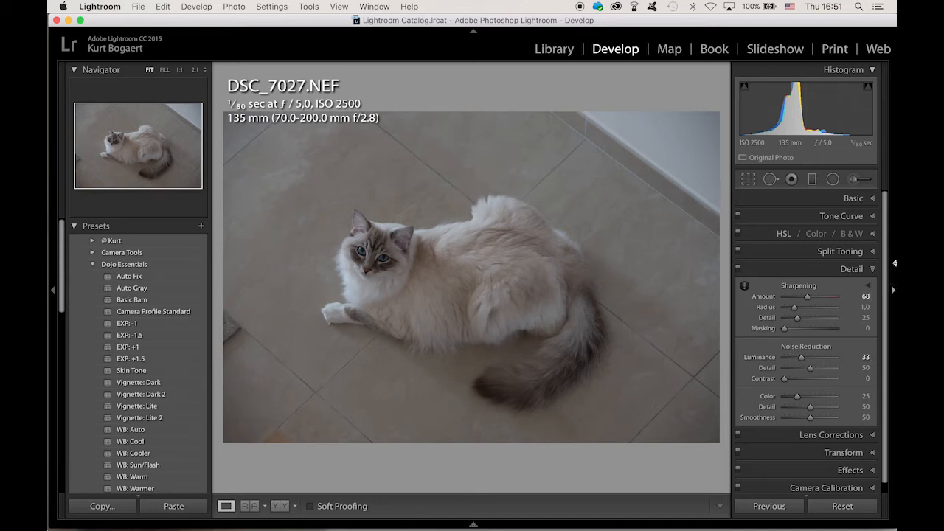
Crop the photo closer around the cat on all sides, keeping some floor beside its paw and tail.
click(315, 8)
click(317, 20)
drag(218, 276, 244, 281)
drag(694, 277, 652, 280)
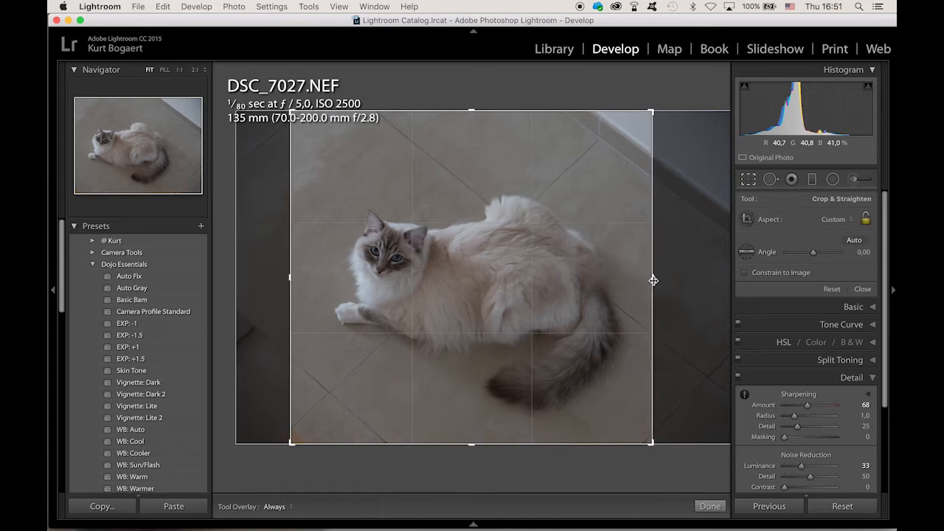
drag(477, 111, 473, 126)
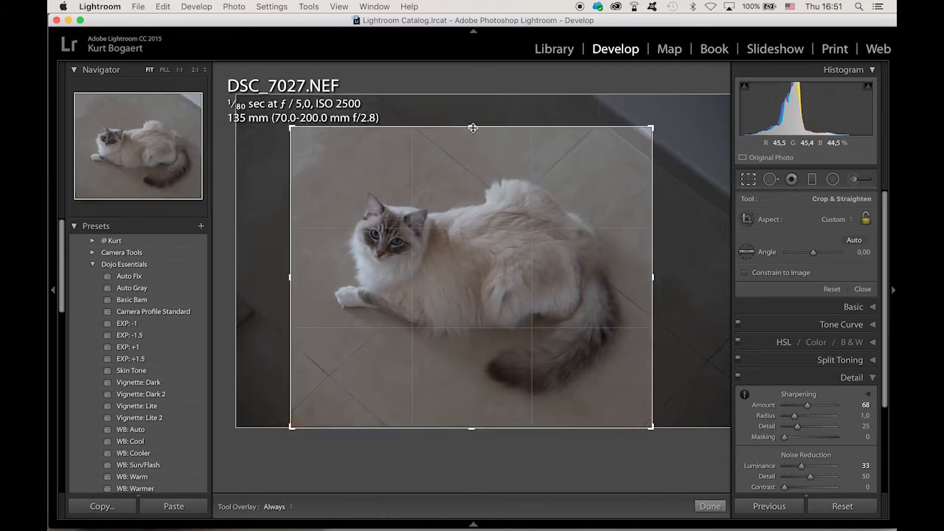
drag(288, 276, 285, 278)
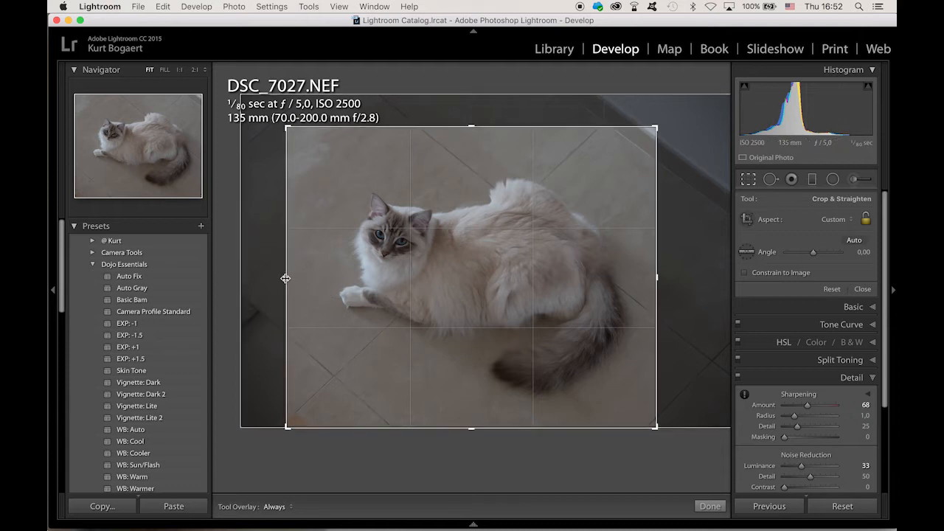
drag(286, 278, 276, 276)
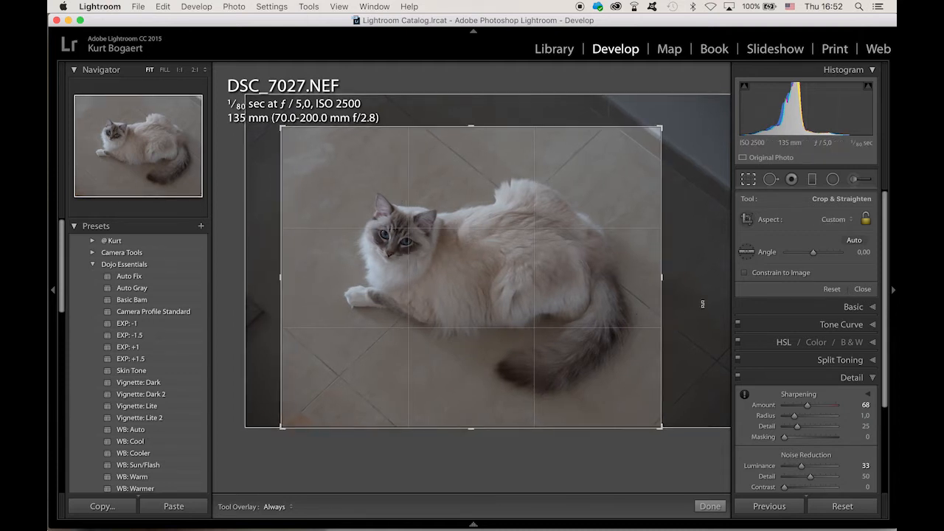
click(710, 507)
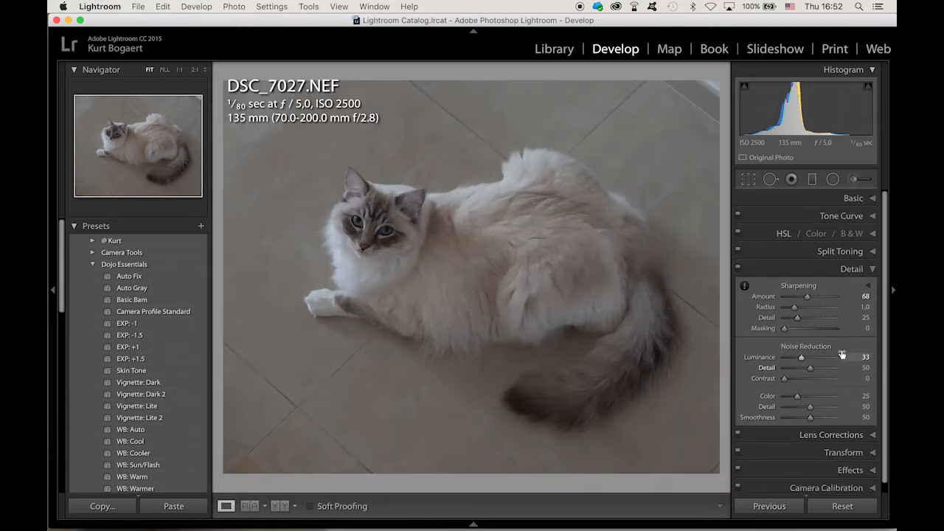
Set the basic adjustments to exposure +0.55, highlights -11, shadows +26, blacks -19 and clarity +11.
click(874, 199)
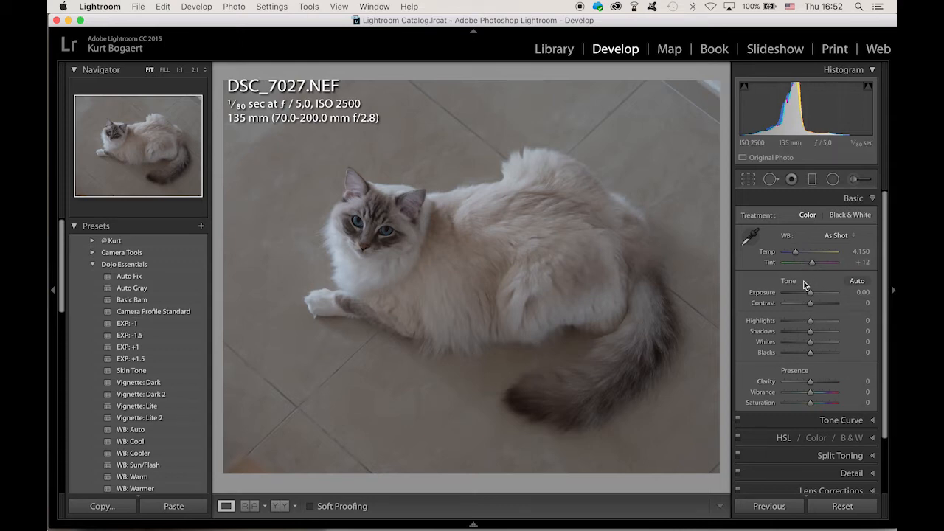
drag(810, 293, 815, 296)
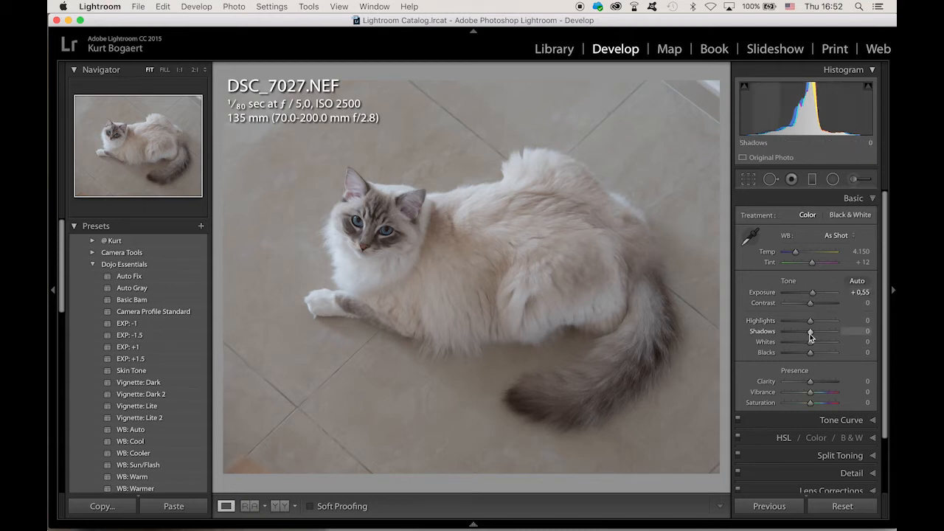
drag(811, 321, 815, 332)
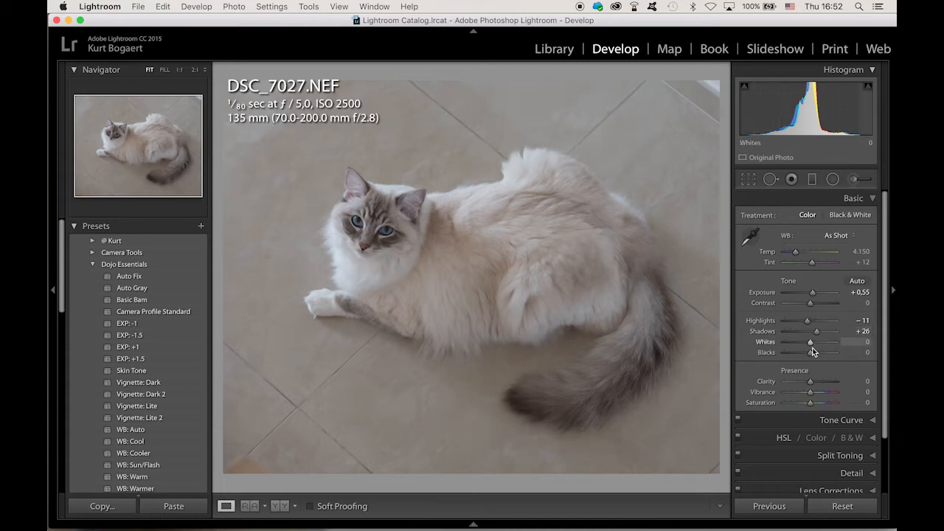
mouse_move(800, 356)
mouse_down()
mouse_move(782, 355)
mouse_move(826, 352)
mouse_move(796, 352)
mouse_move(806, 355)
mouse_up()
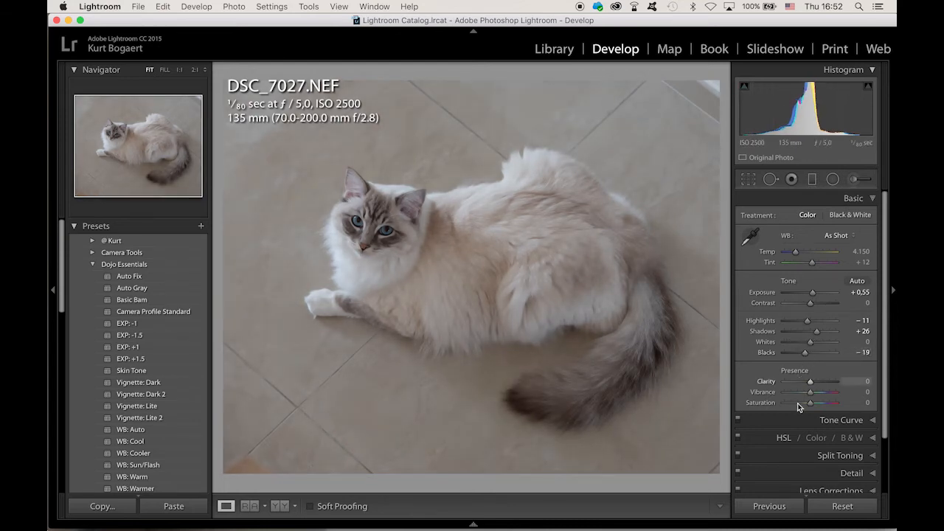
mouse_move(811, 384)
mouse_down()
mouse_move(853, 380)
mouse_move(777, 384)
mouse_move(813, 385)
mouse_up()
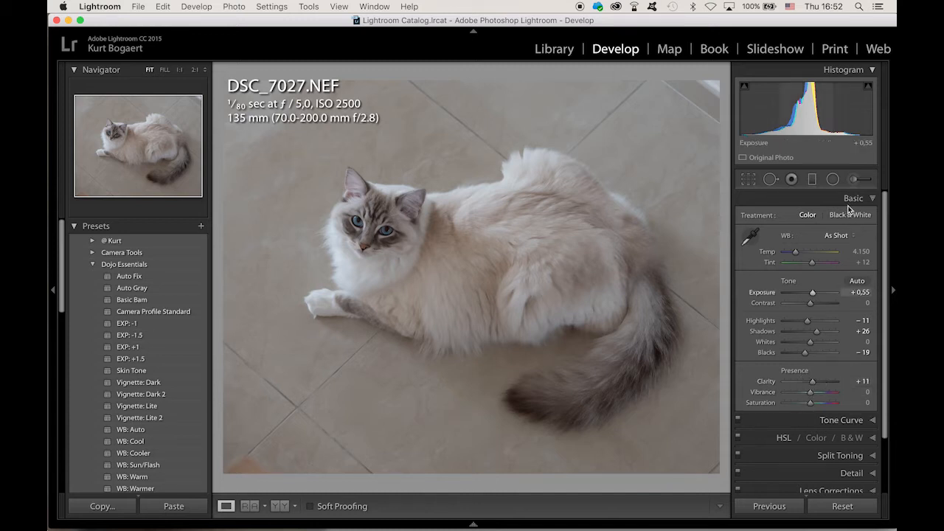
Paint over the floor around the cat with a size 32 Adjustment Brush at clarity -44, and inspect the tail area at 1:1.
click(854, 179)
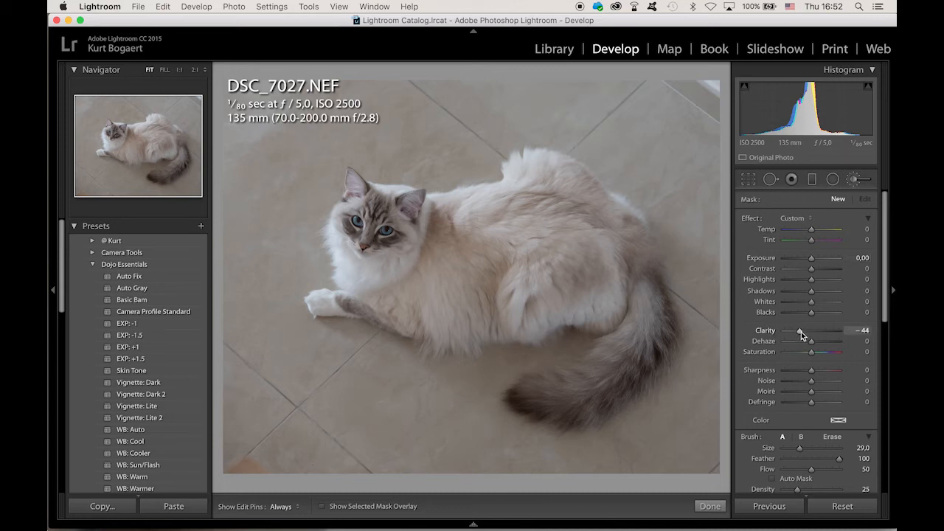
scroll(613, 228, up, 3)
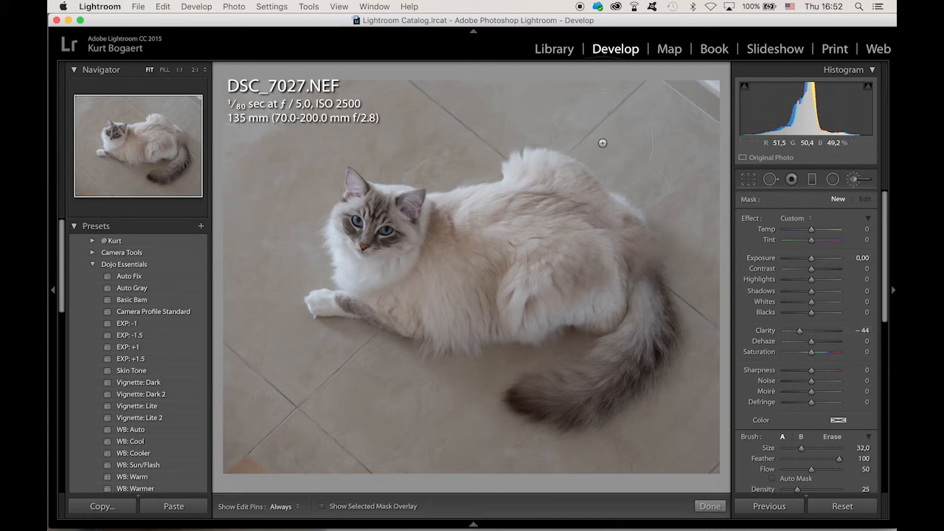
key(h)
key(h)
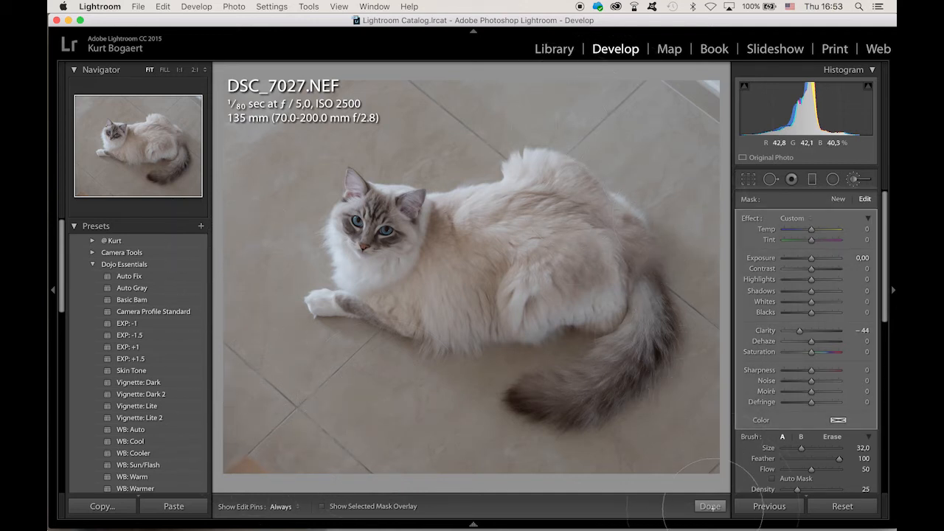
click(711, 508)
click(611, 365)
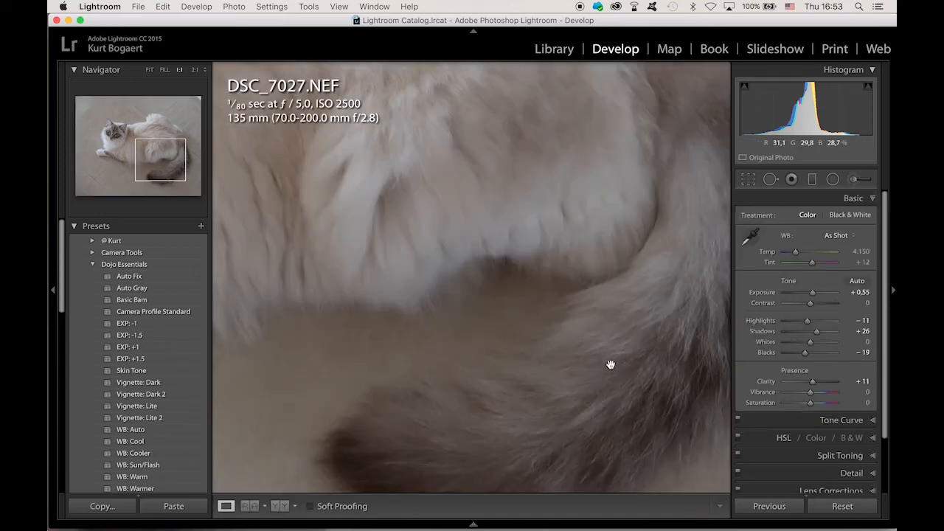
click(610, 363)
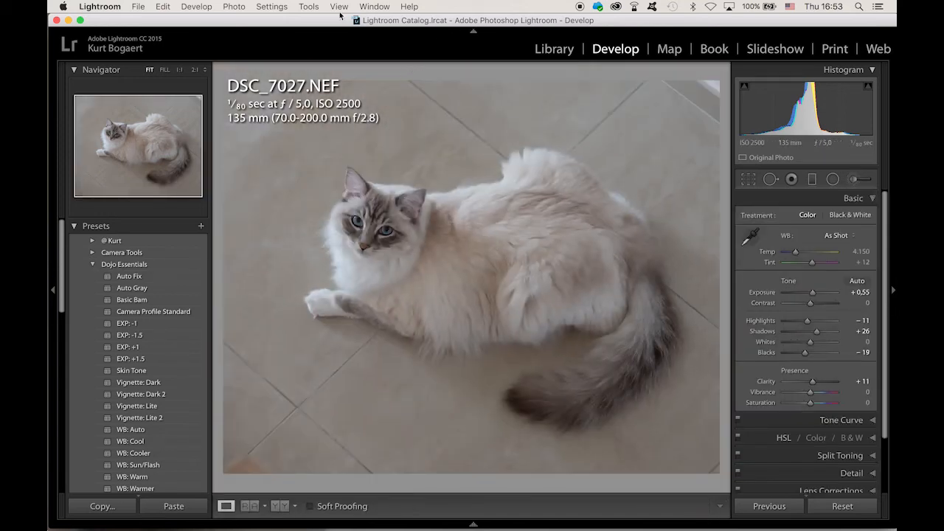
Refine the crop of DSC_7027 by trimming the edges slightly closer around the cat, and check the cropped photo.
click(309, 6)
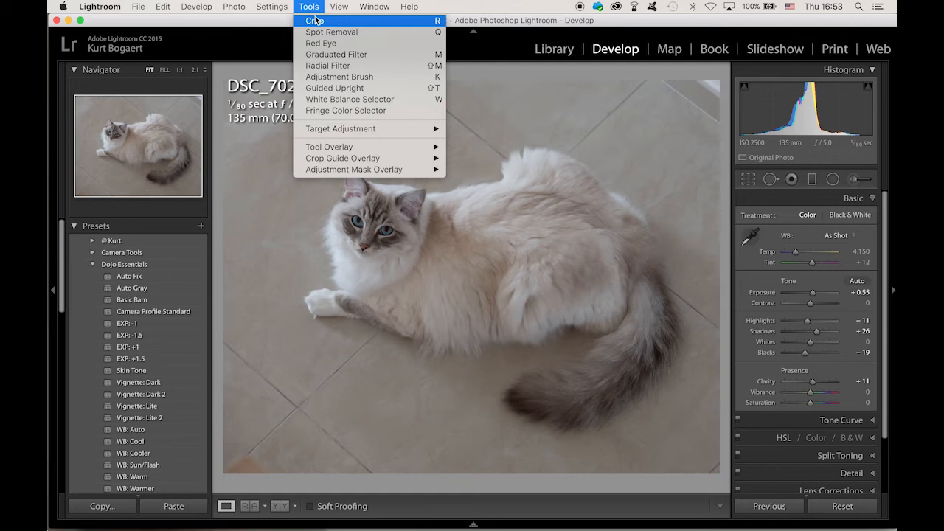
click(317, 22)
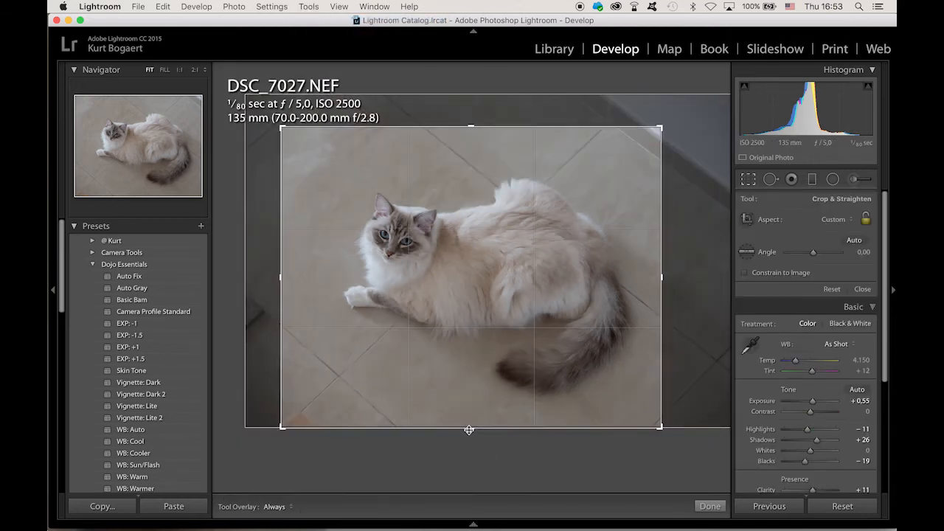
drag(280, 278, 289, 283)
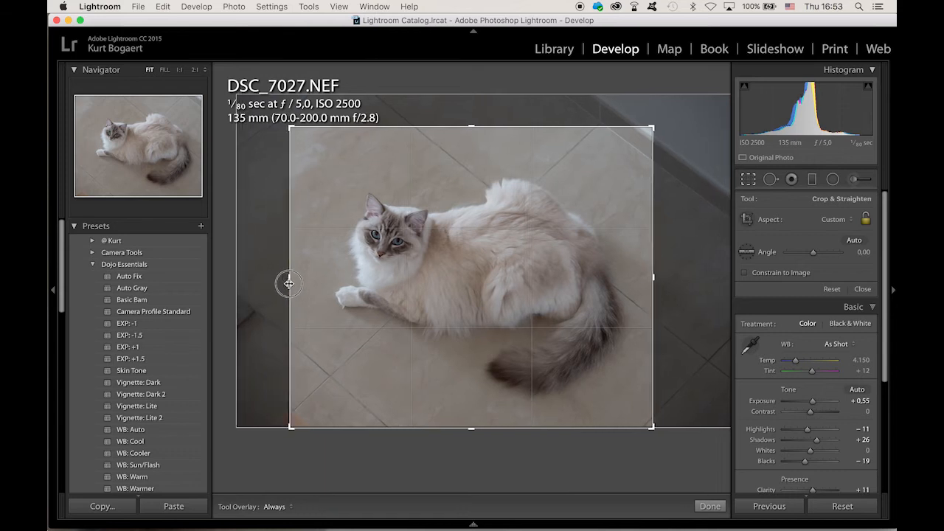
drag(471, 428, 471, 420)
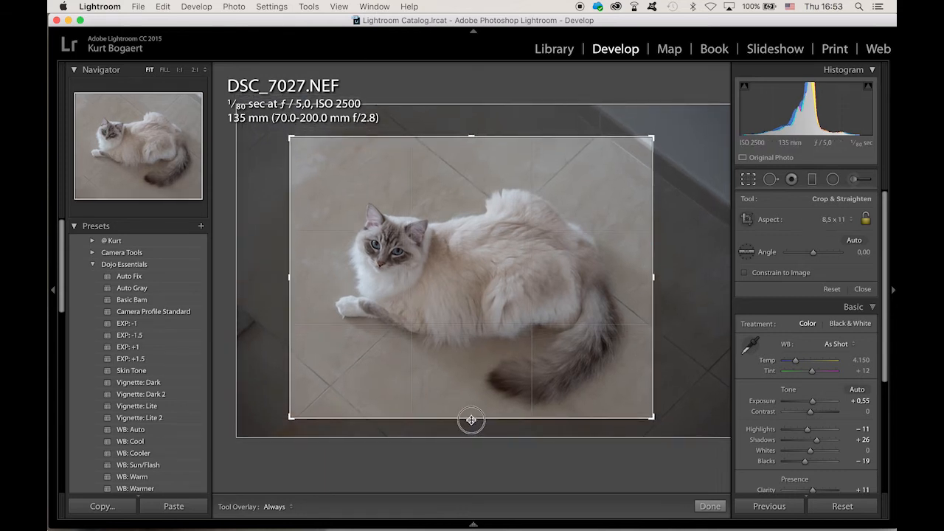
drag(288, 276, 281, 276)
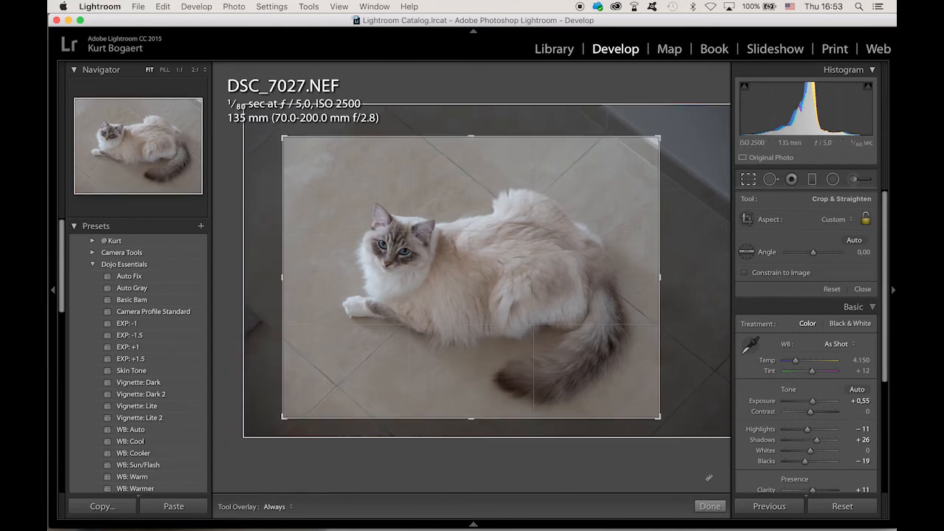
click(710, 506)
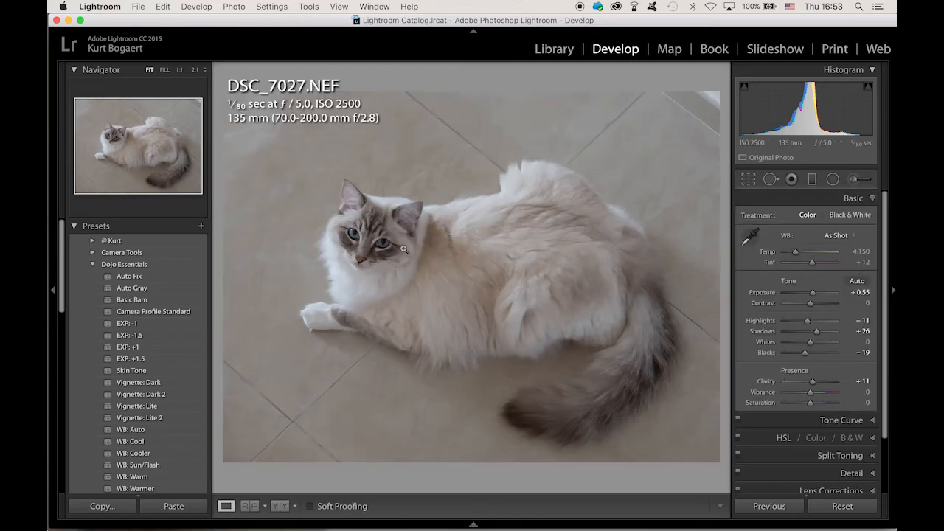
click(437, 310)
click(440, 311)
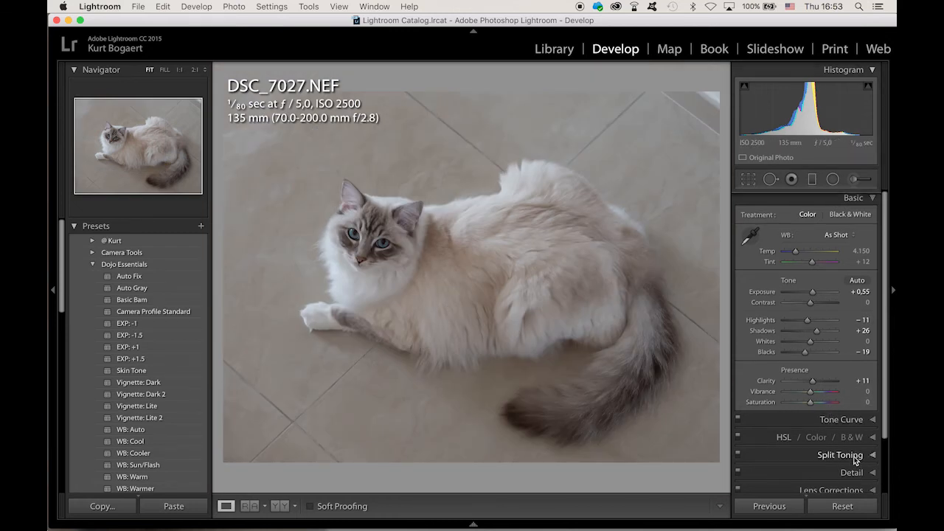
Set the Effects dehaze amount to +11, and try a post-crop vignette before resetting its amount to 0.
scroll(854, 458, down, 3)
click(873, 461)
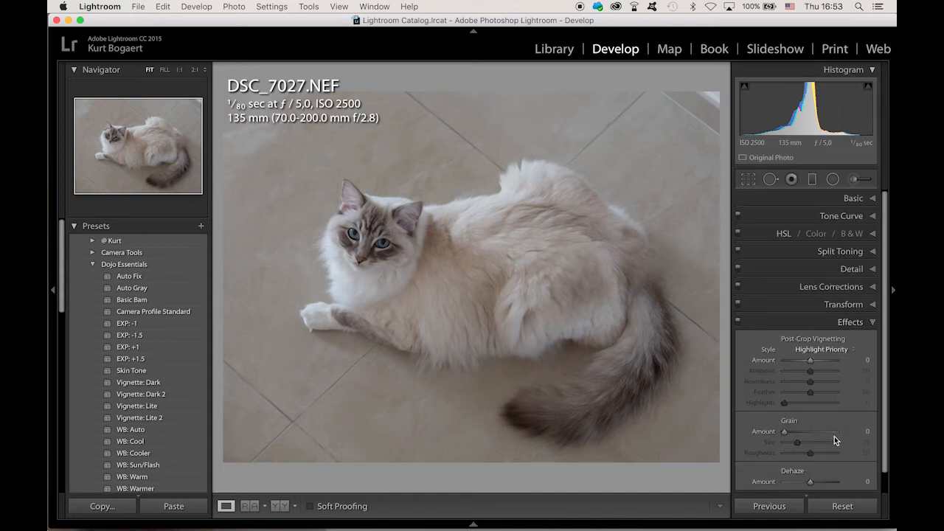
drag(810, 482, 812, 483)
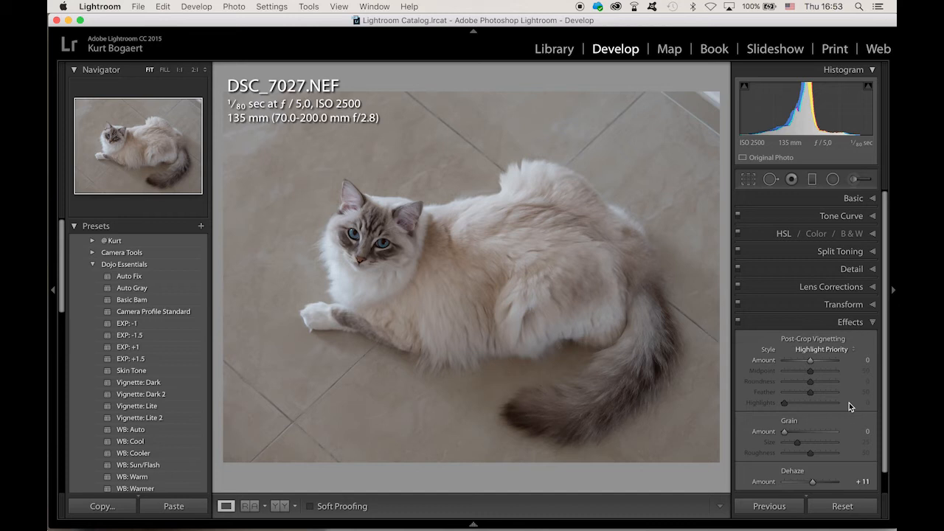
mouse_move(810, 360)
mouse_down()
mouse_move(798, 363)
mouse_move(812, 371)
mouse_up()
double_click(810, 361)
Lower the orange saturation slightly and set the photo's exposure to +0.95.
click(784, 235)
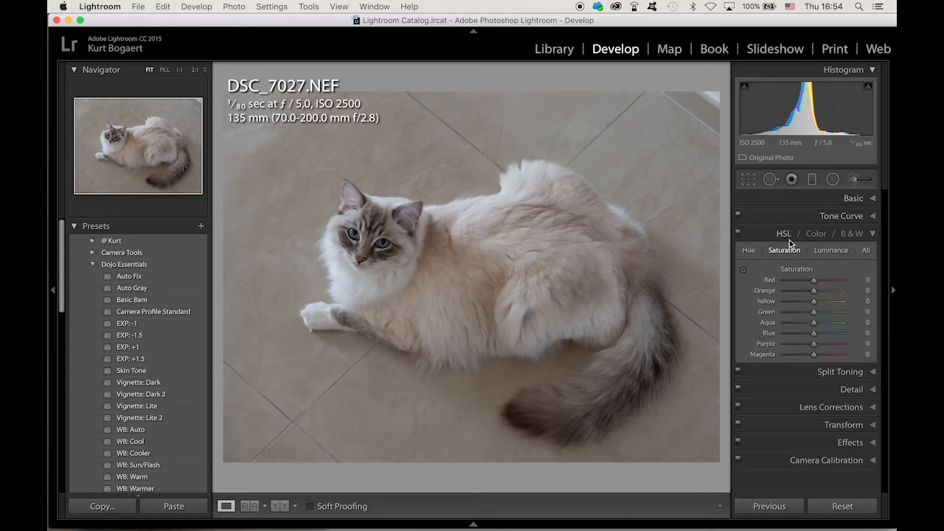
drag(813, 292, 810, 291)
click(872, 199)
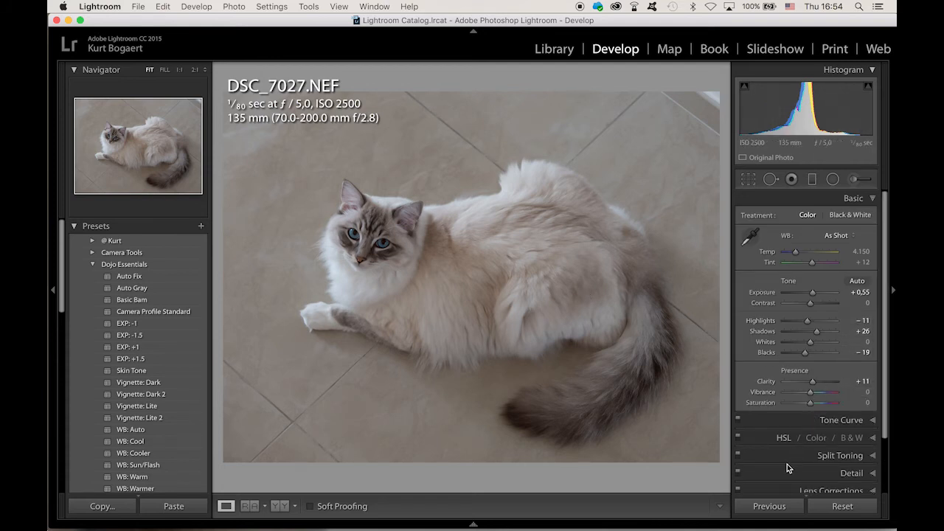
drag(813, 297, 817, 297)
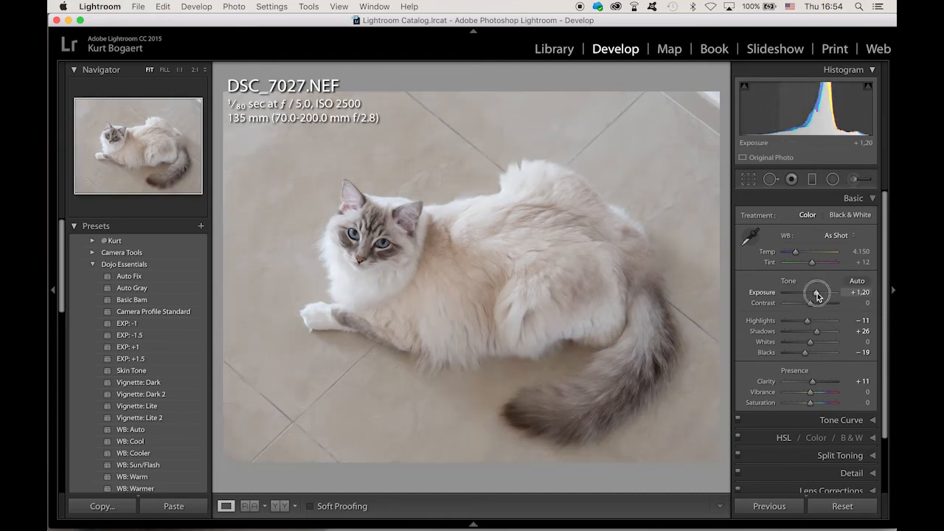
drag(817, 296, 815, 296)
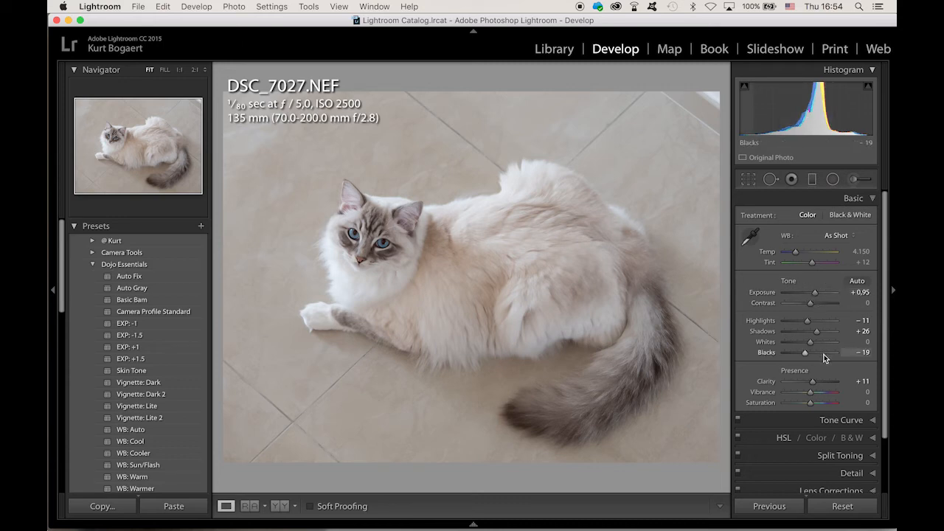
drag(816, 293, 816, 298)
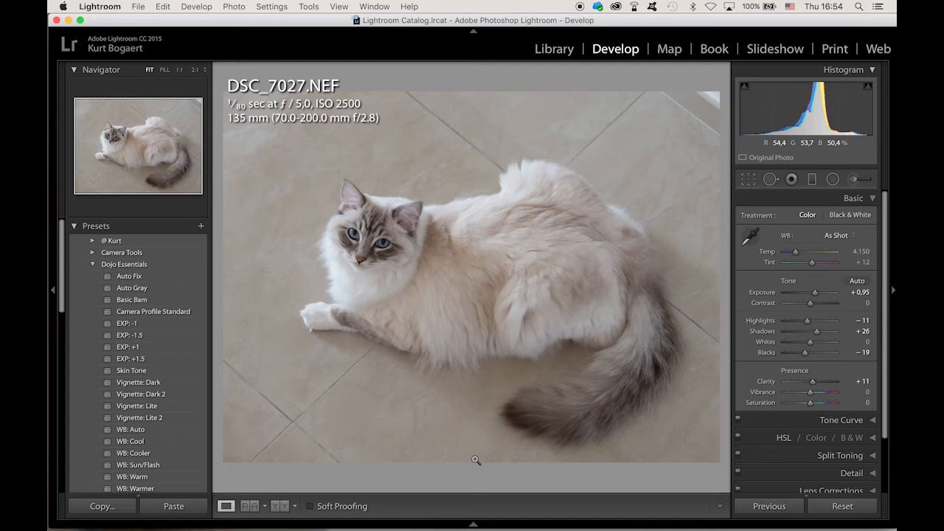
Open the export settings for the photo and choose the Instagram Casper preset.
click(139, 7)
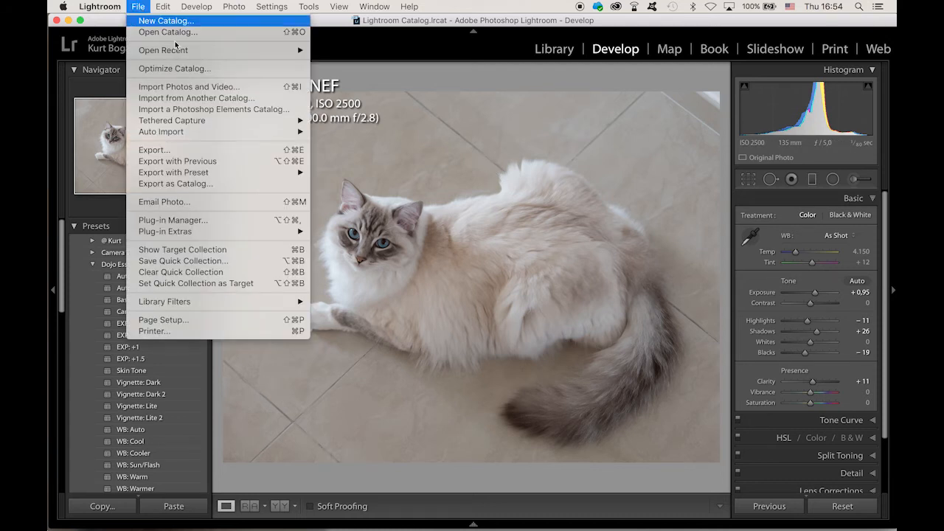
mouse_move(196, 179)
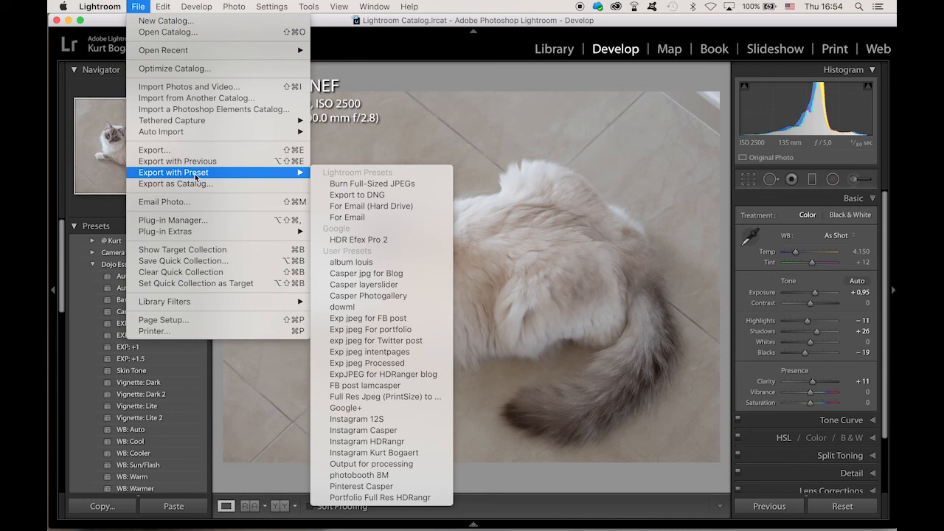
click(157, 149)
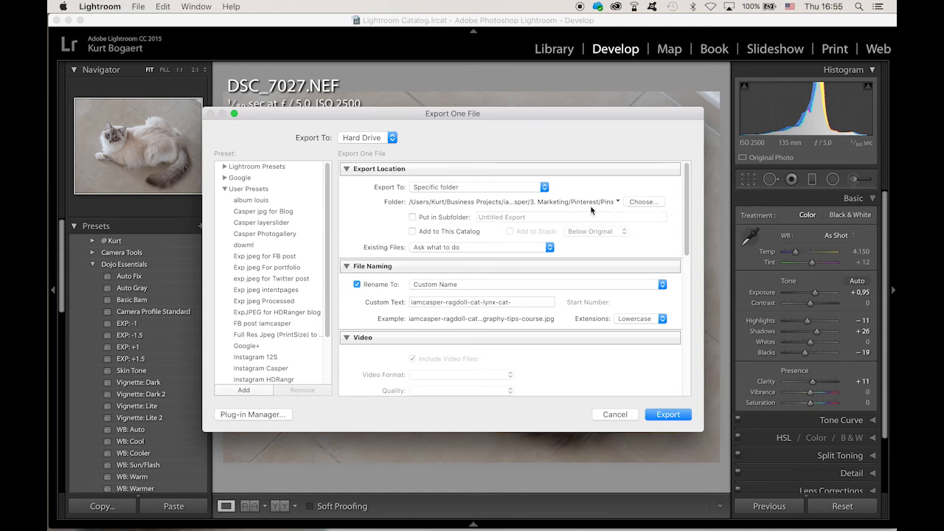
drag(327, 236, 327, 318)
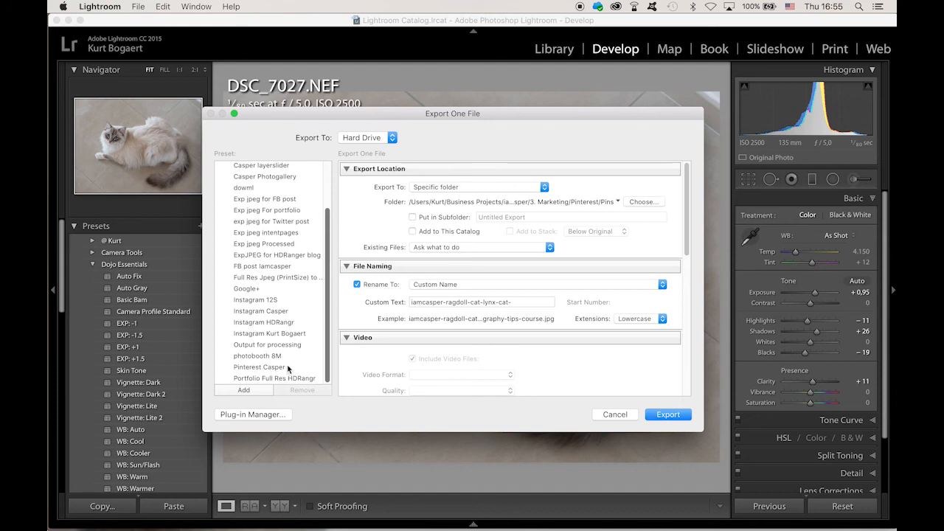
click(262, 312)
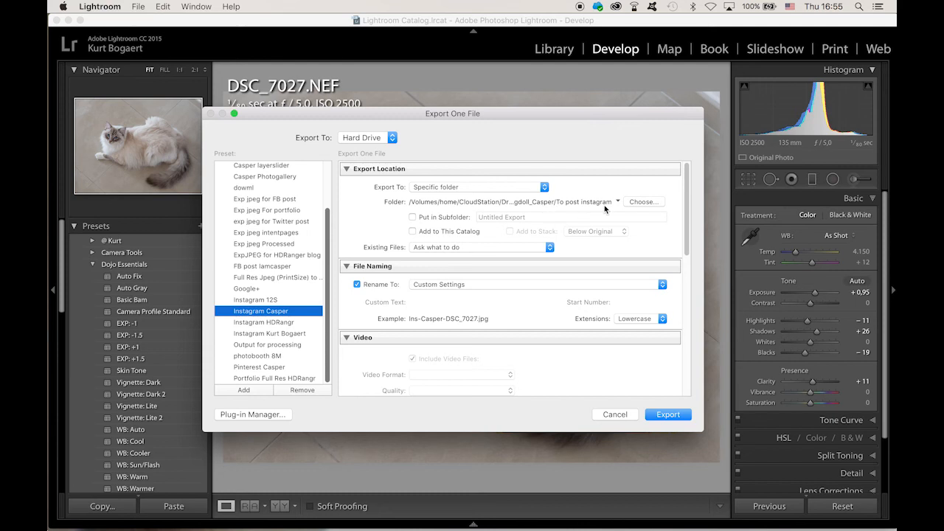
Review the preset's file, sizing, sharpening, metadata and watermark settings, and export the photo under a unique file name.
scroll(495, 290, down, 2)
scroll(495, 290, down, 12)
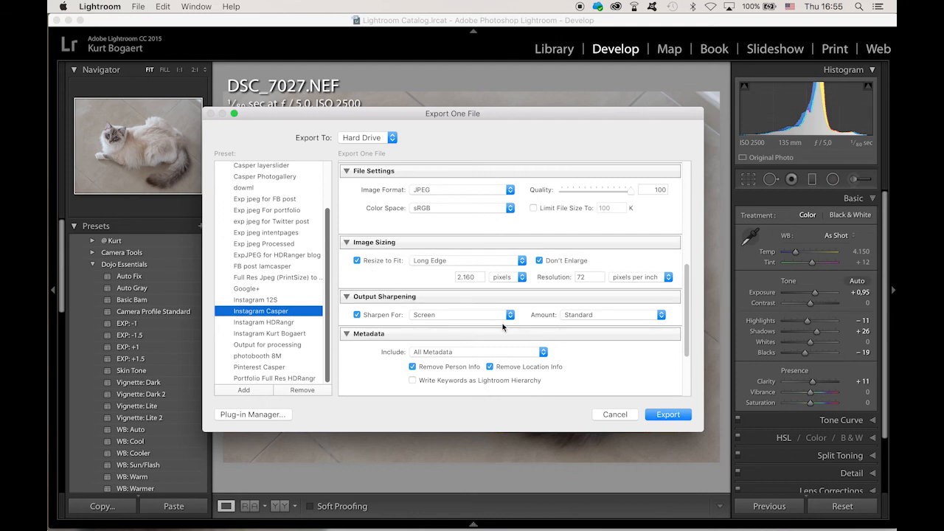
scroll(621, 354, down, 5)
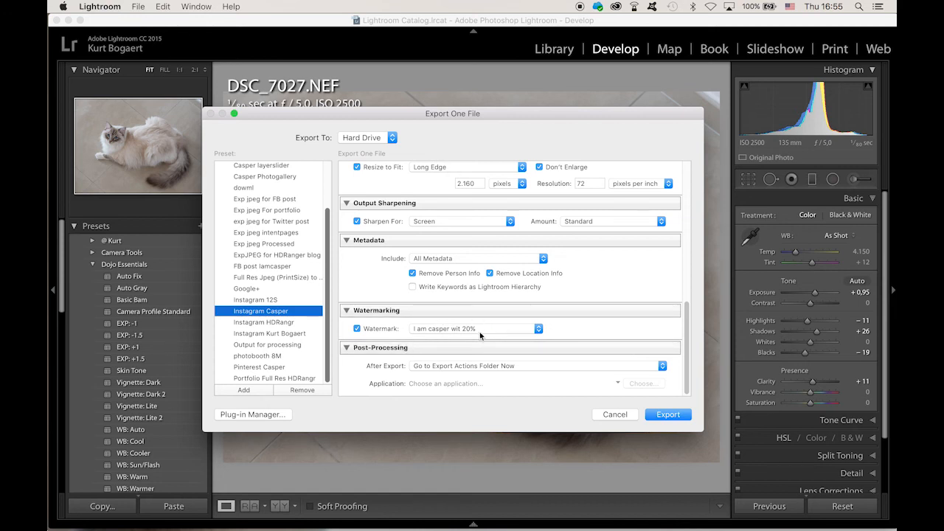
click(673, 416)
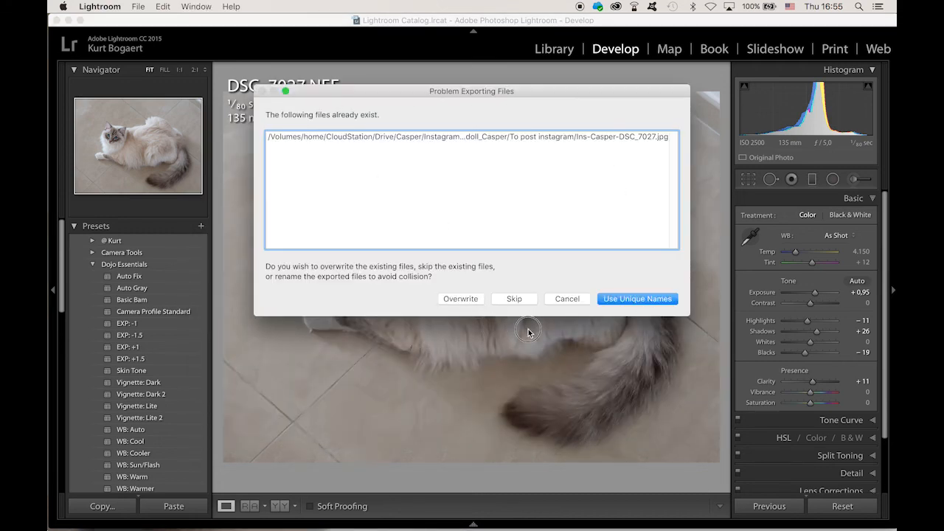
click(632, 300)
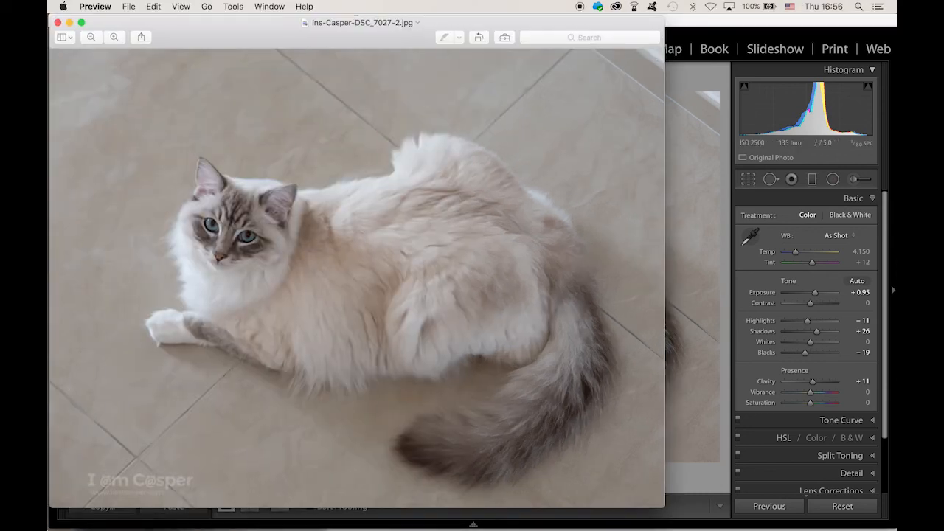
Inspect the exported Ins-Casper-DSC_7027-2.jpg at closer zoom in Preview, close it and return to Lightroom's Library.
drag(48, 17, 227, 145)
drag(352, 157, 355, 103)
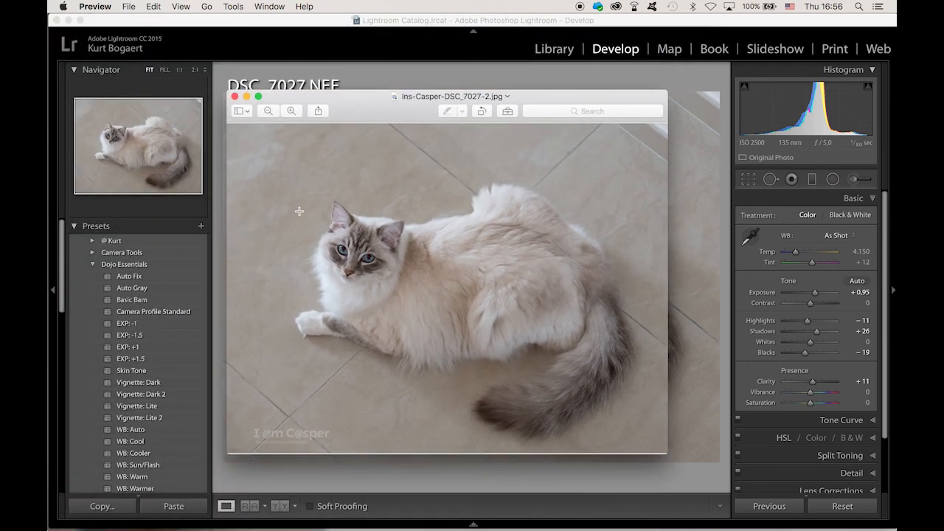
click(290, 112)
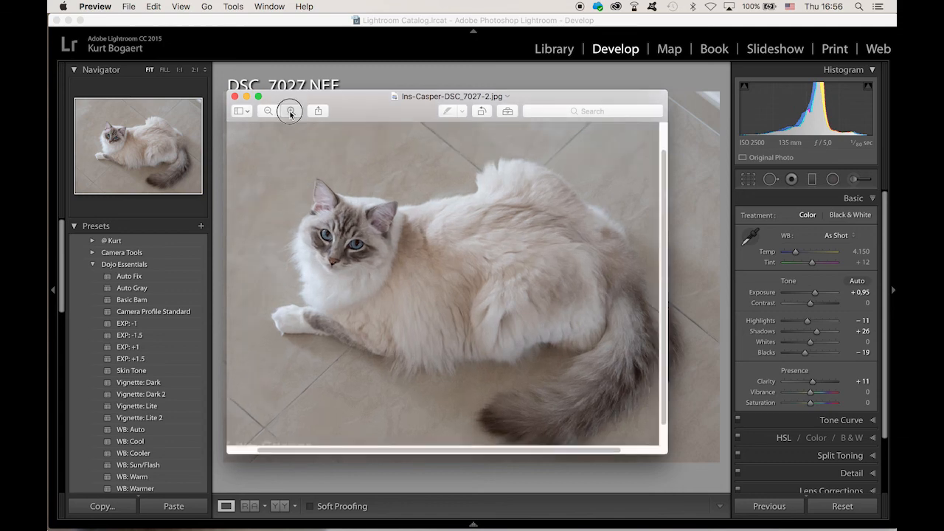
click(291, 112)
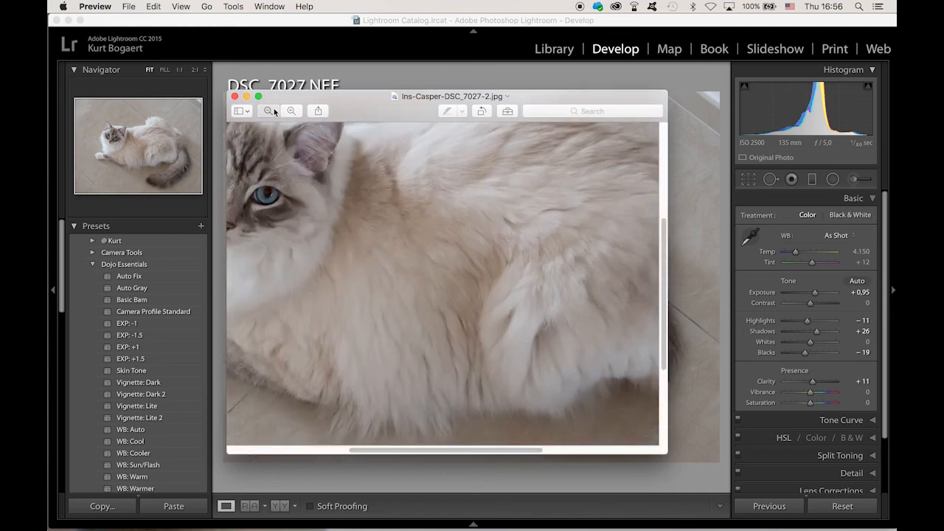
click(272, 111)
click(235, 97)
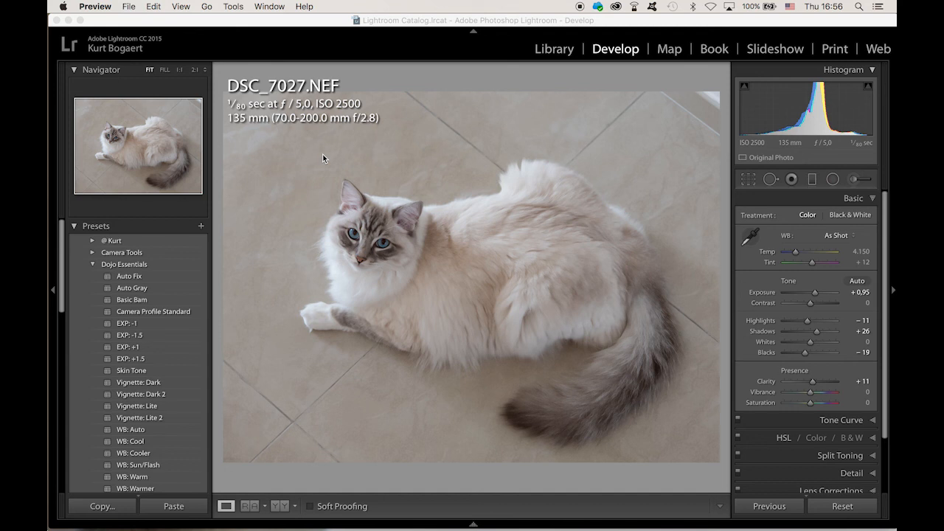
click(548, 49)
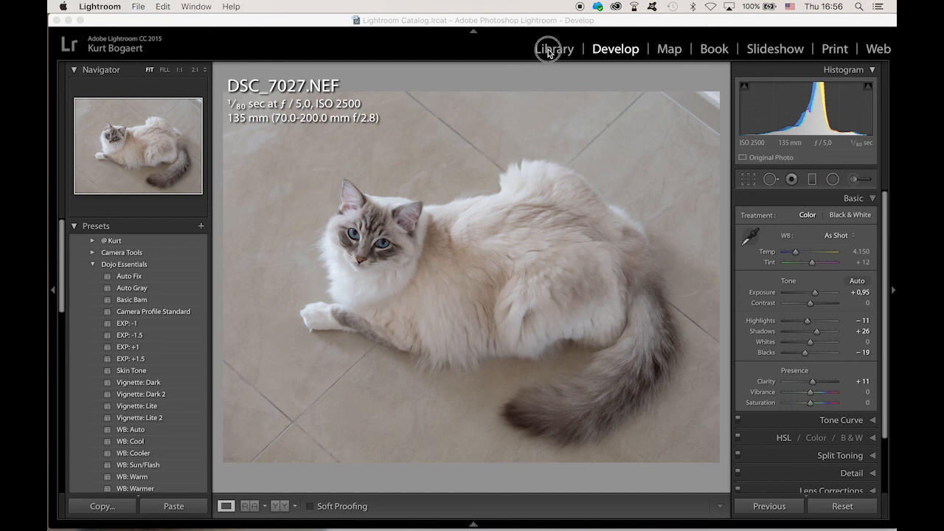